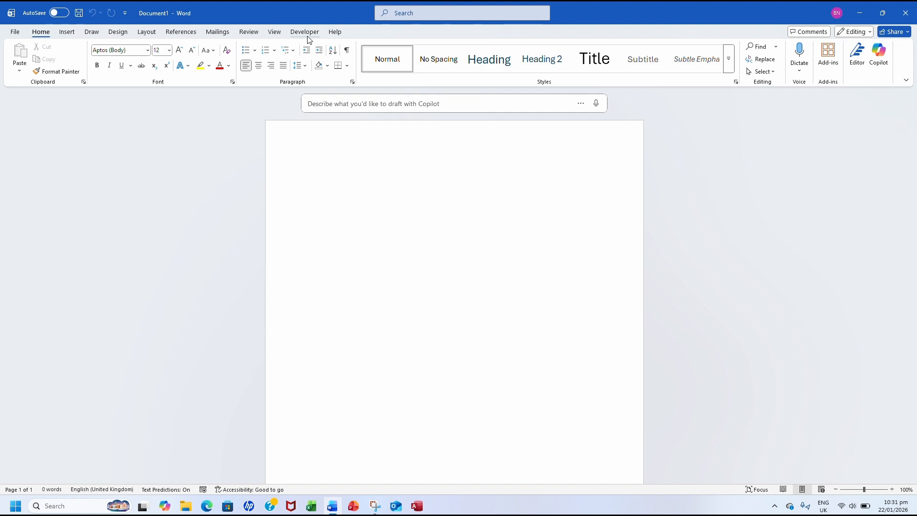
# Step: Open Word Options from the Quick Access Toolbar's More Commands entry
pyautogui.click(125, 15)
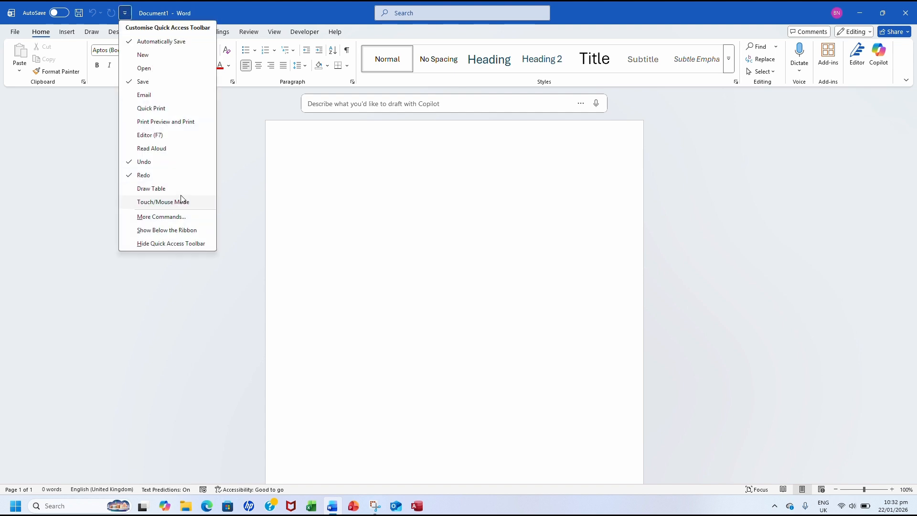
pyautogui.click(158, 219)
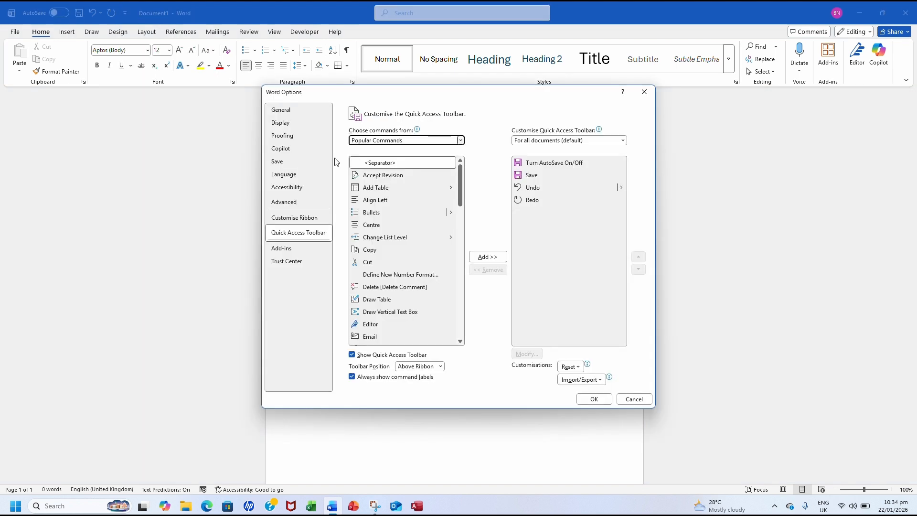
# Step: Tick Developer under Customise Ribbon's Main Tabs and confirm with OK
pyautogui.click(301, 217)
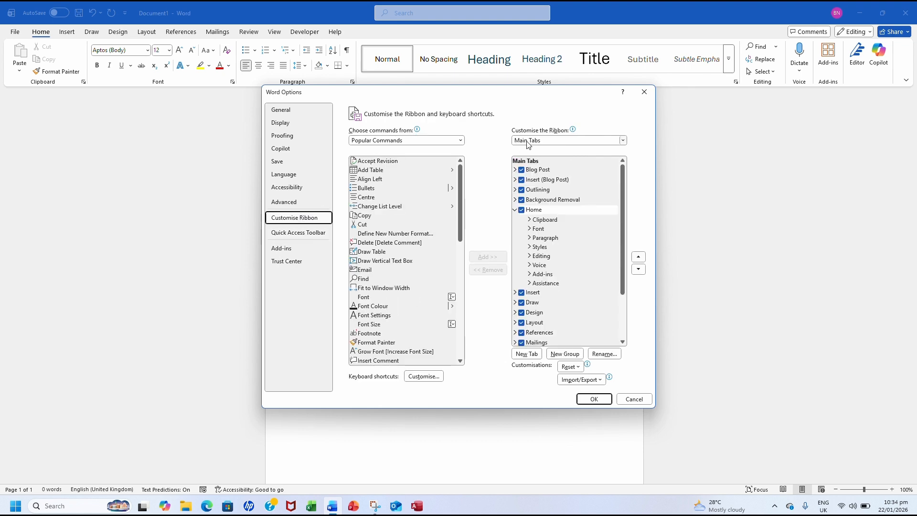
pyautogui.click(529, 140)
pyautogui.click(537, 175)
pyautogui.scroll(-3, 566, 254)
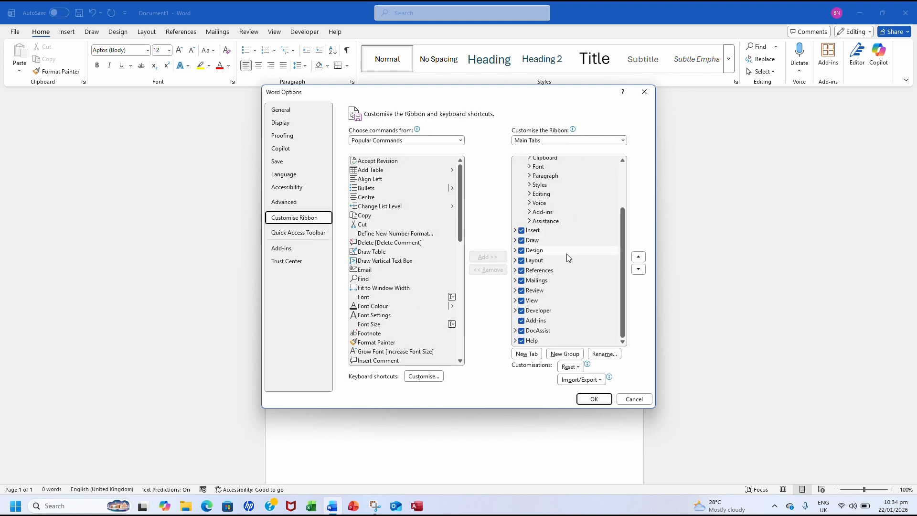
pyautogui.click(521, 311)
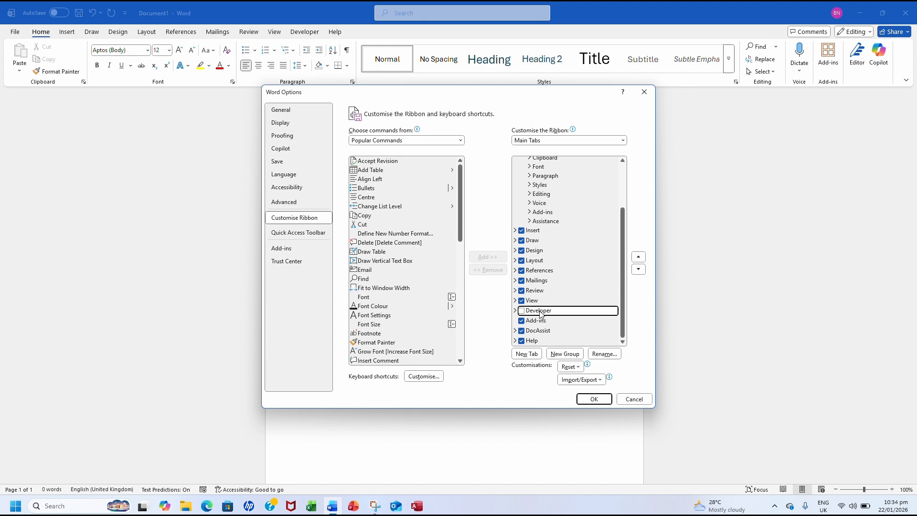
pyautogui.click(521, 311)
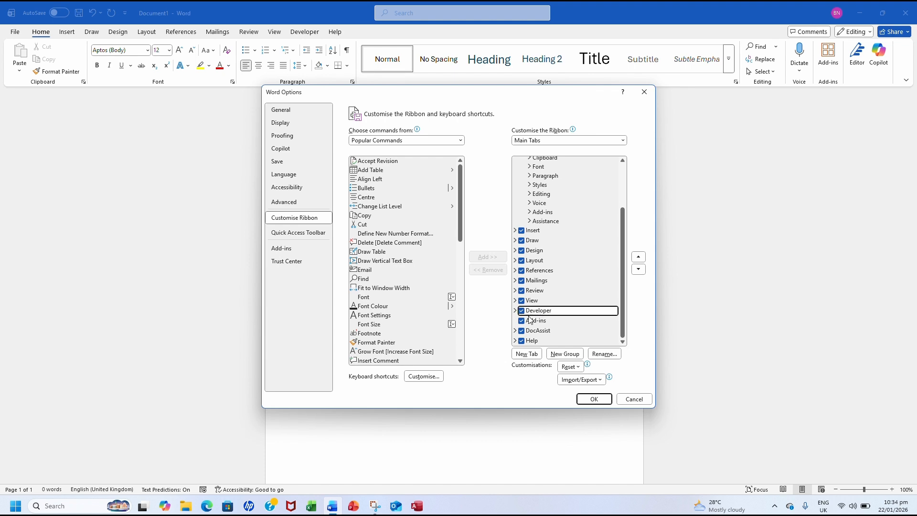
pyautogui.click(594, 399)
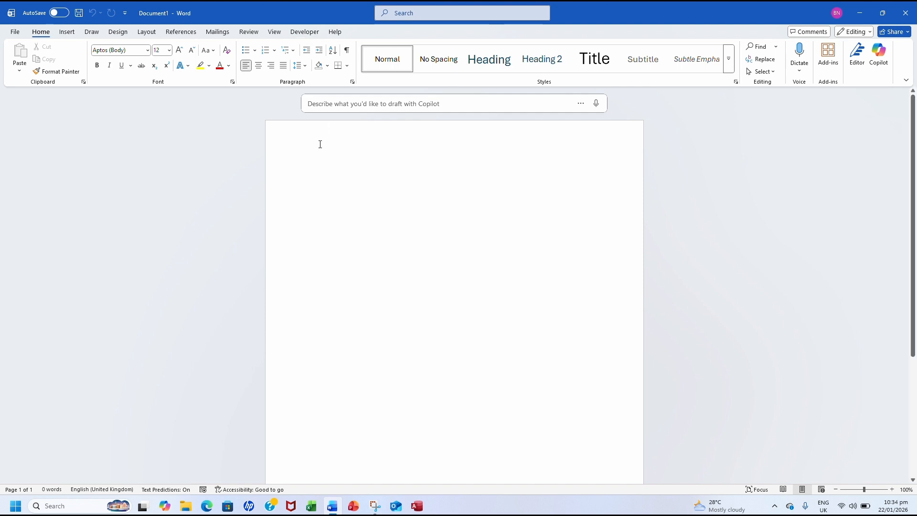
# Step: Insert a 2×4 table labelled First Name, Last Name, Date of Employment and Image
pyautogui.click(67, 32)
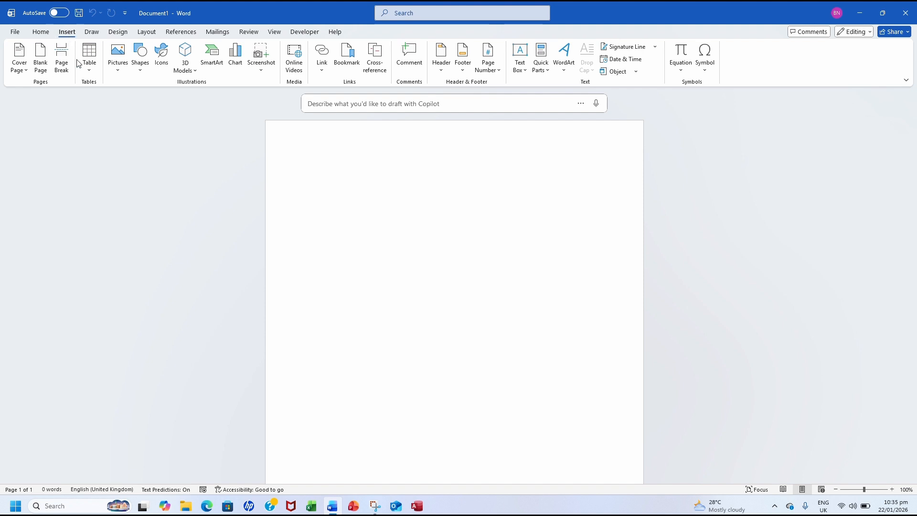
pyautogui.click(92, 74)
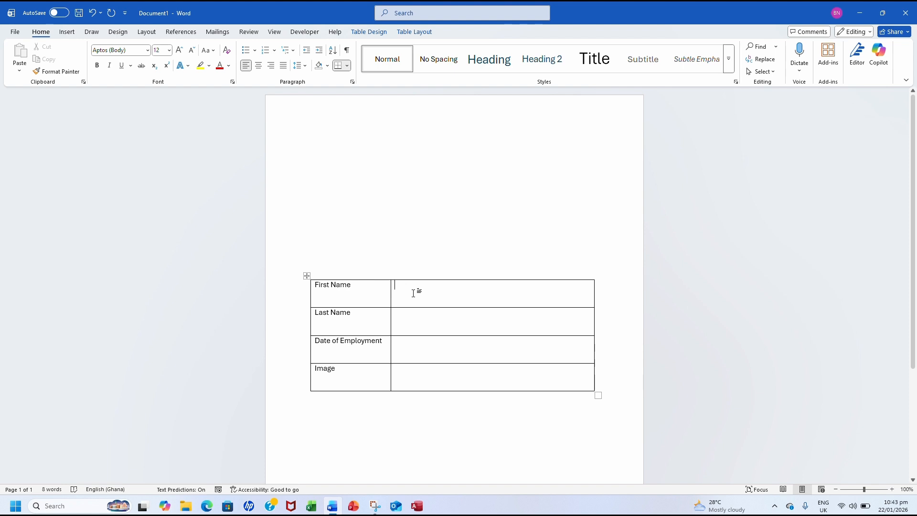
pyautogui.click(306, 32)
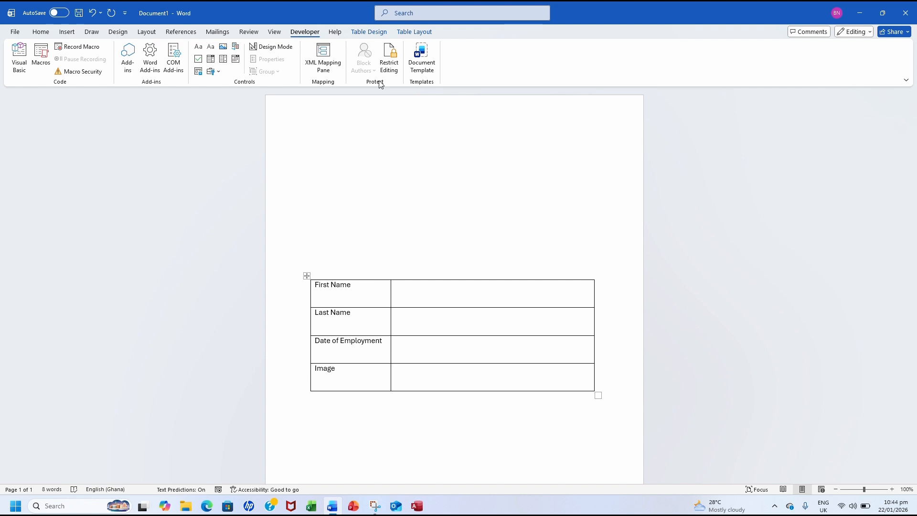
# Step: Place a plain text content control in the answer cell beside First Name
pyautogui.click(430, 282)
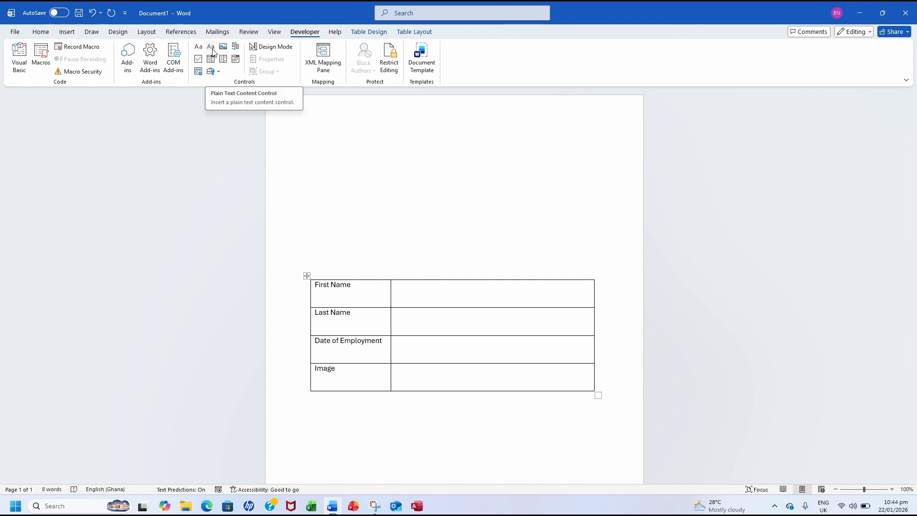
pyautogui.click(212, 47)
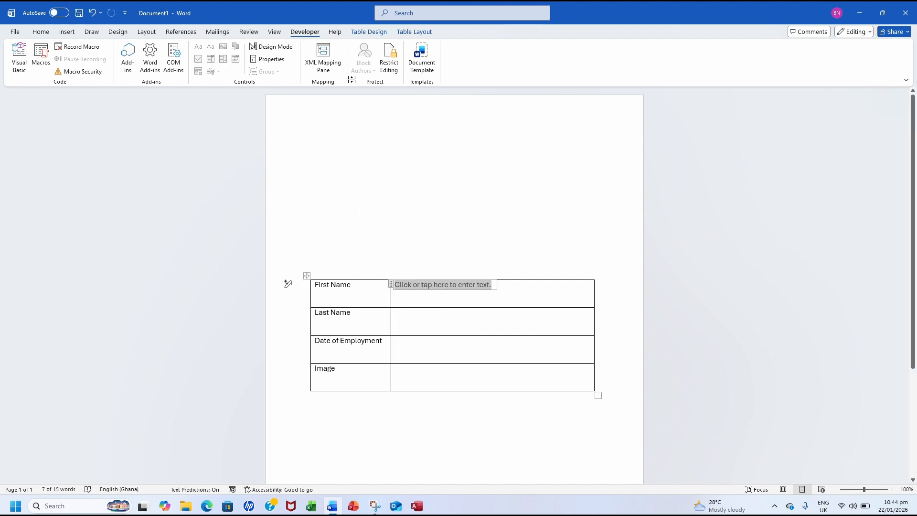
pyautogui.click(412, 37)
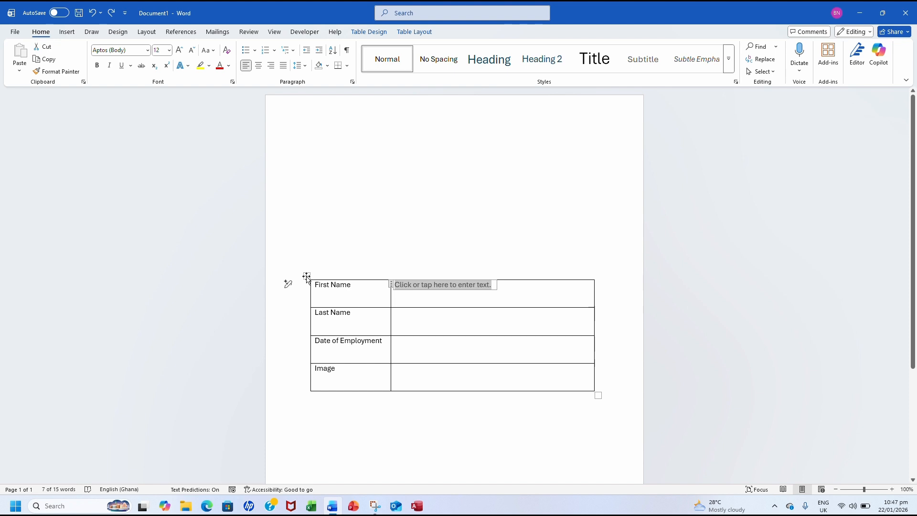
# Step: Align all table cells Centre Left, then start entering the first name in its control
pyautogui.click(306, 277)
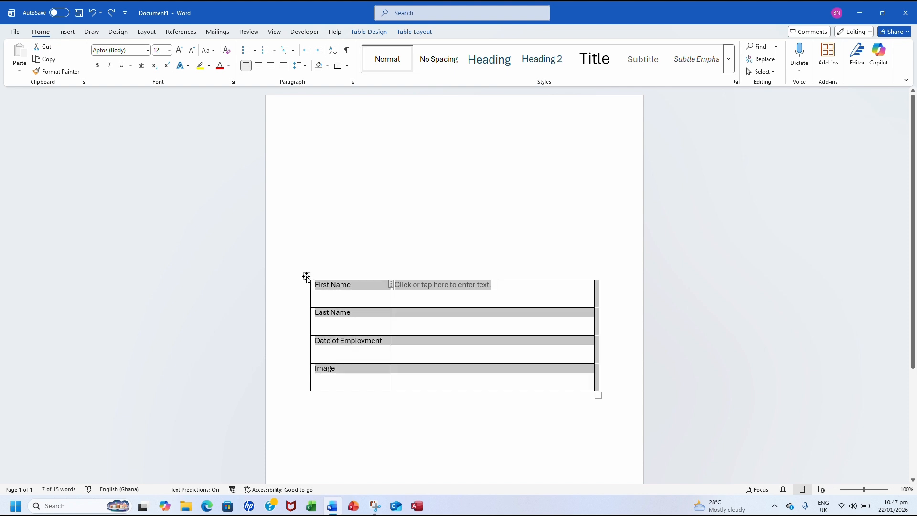
pyautogui.click(401, 34)
pyautogui.click(553, 59)
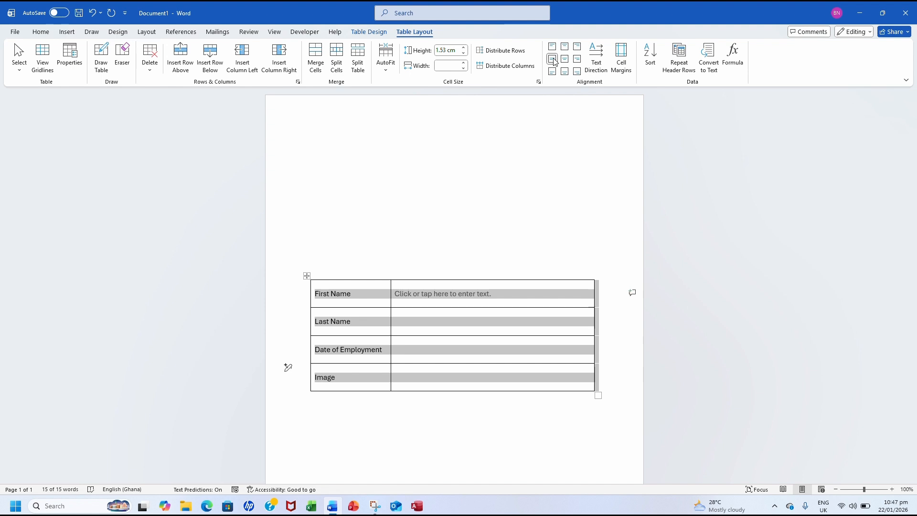
pyautogui.click(492, 302)
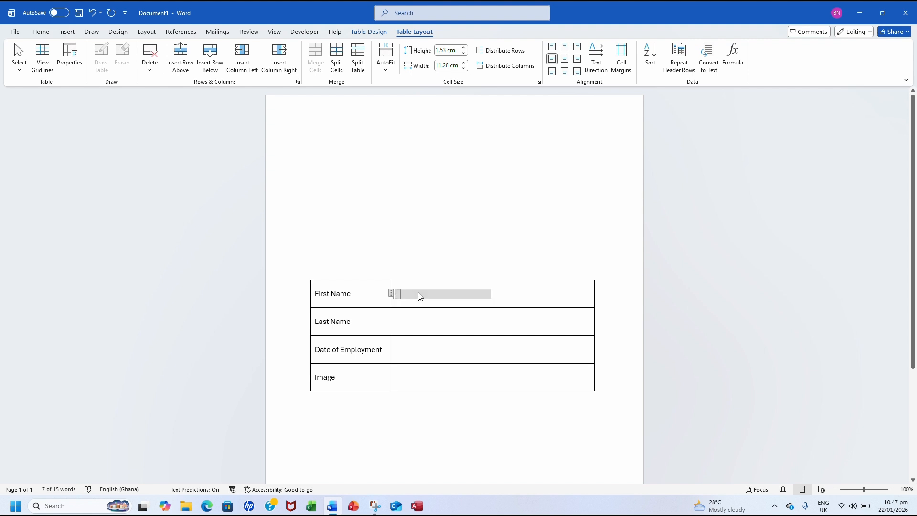
pyautogui.write('Ba')
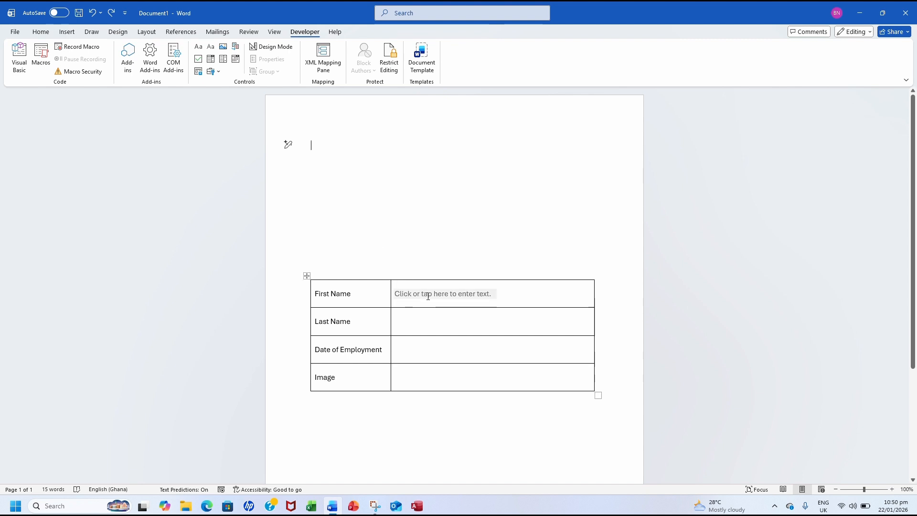
pyautogui.click(413, 295)
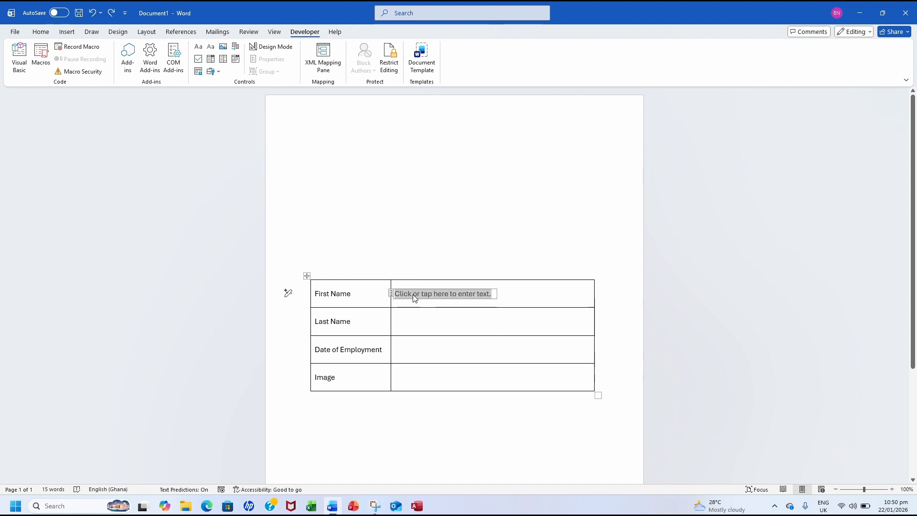
pyautogui.click(268, 58)
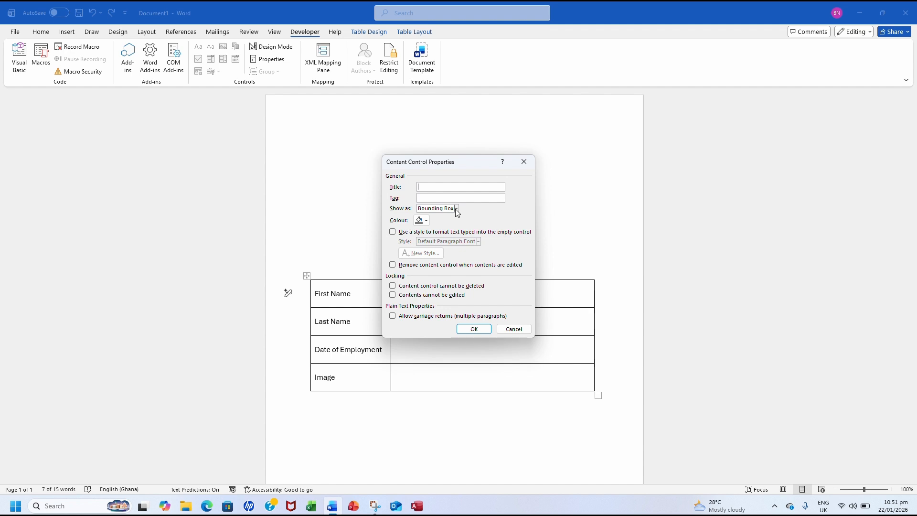
pyautogui.click(423, 221)
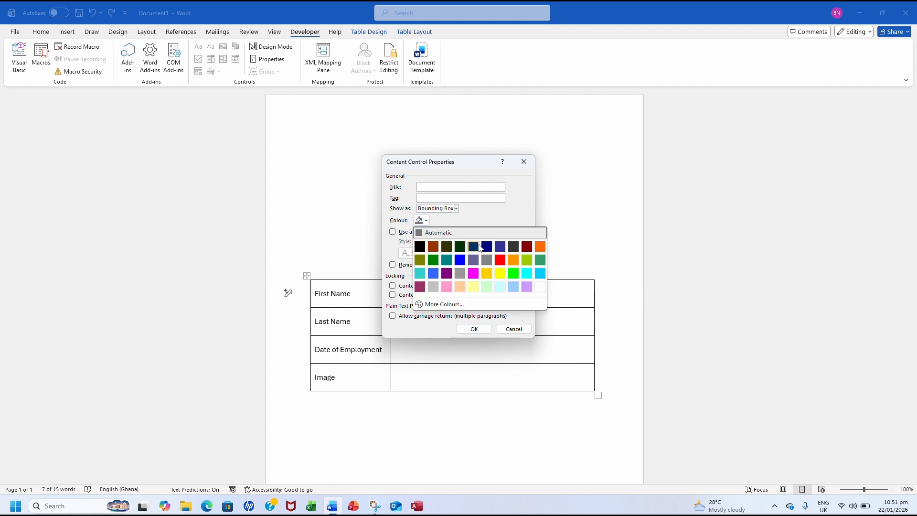
pyautogui.click(540, 247)
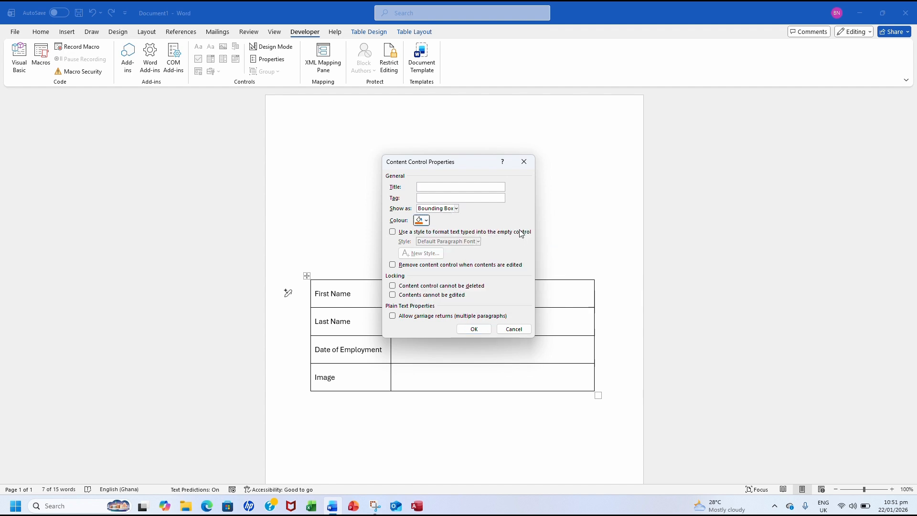
pyautogui.click(457, 209)
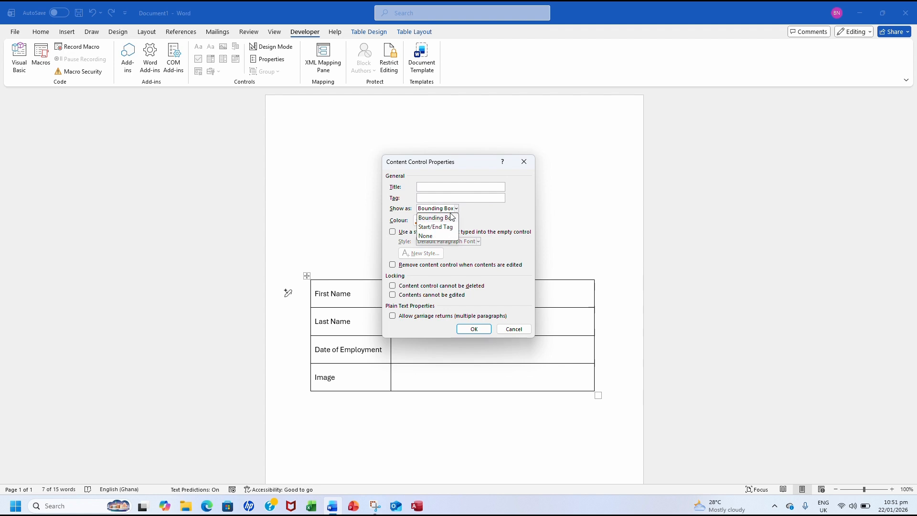
pyautogui.click(440, 227)
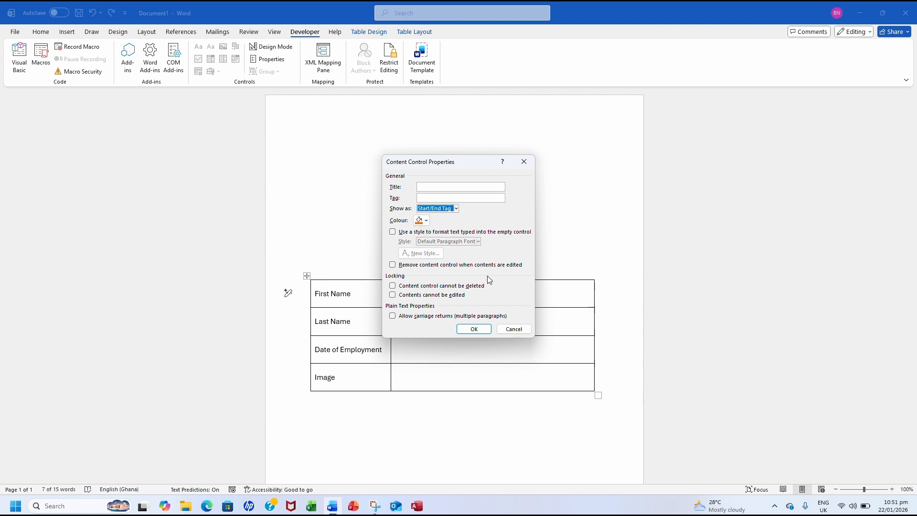
pyautogui.click(473, 330)
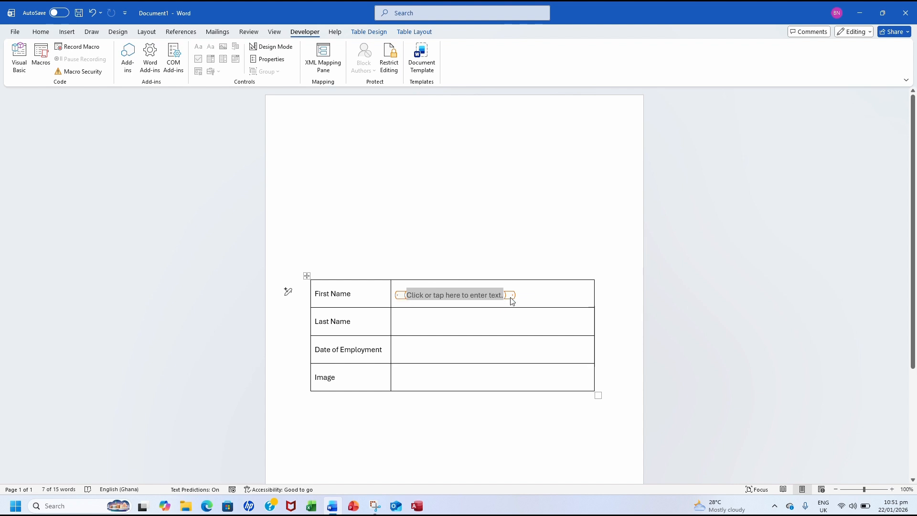
pyautogui.hotkey('ctrl', 'z')
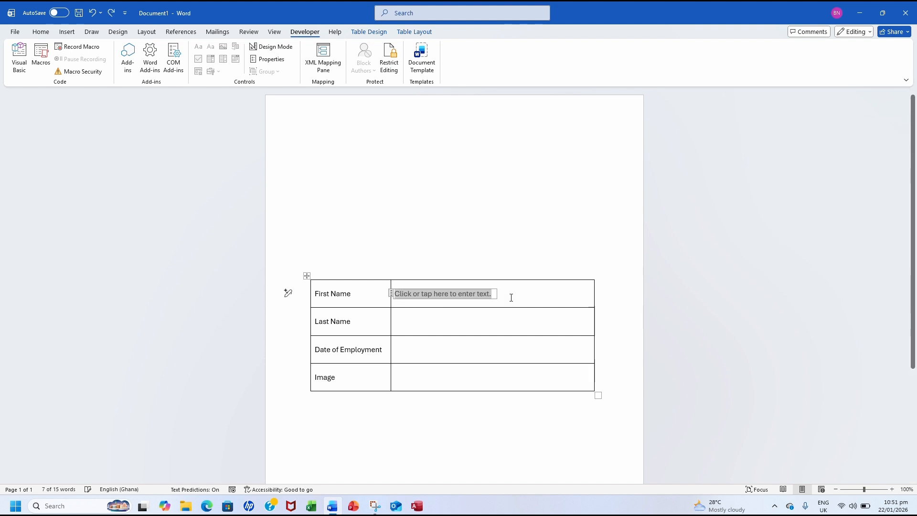
# Step: Place a rich text content control in the answer cell beside Last Name
pyautogui.click(413, 323)
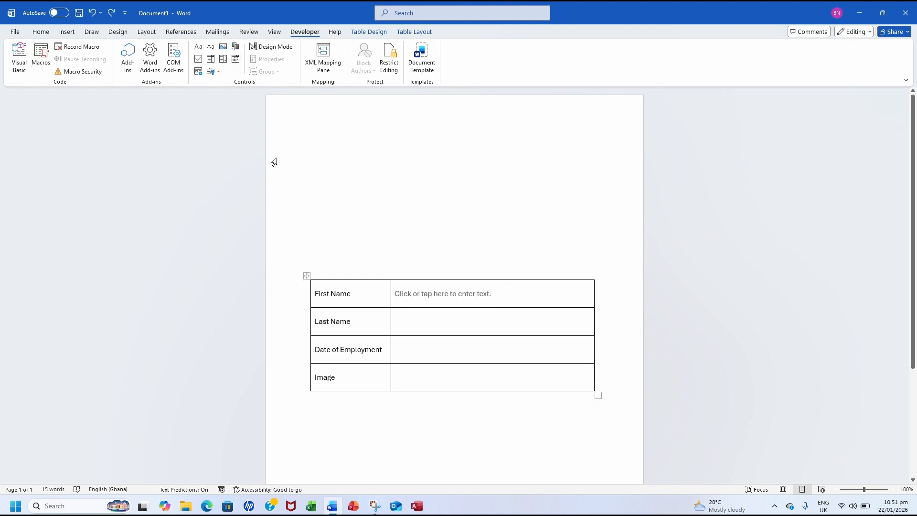
pyautogui.click(200, 48)
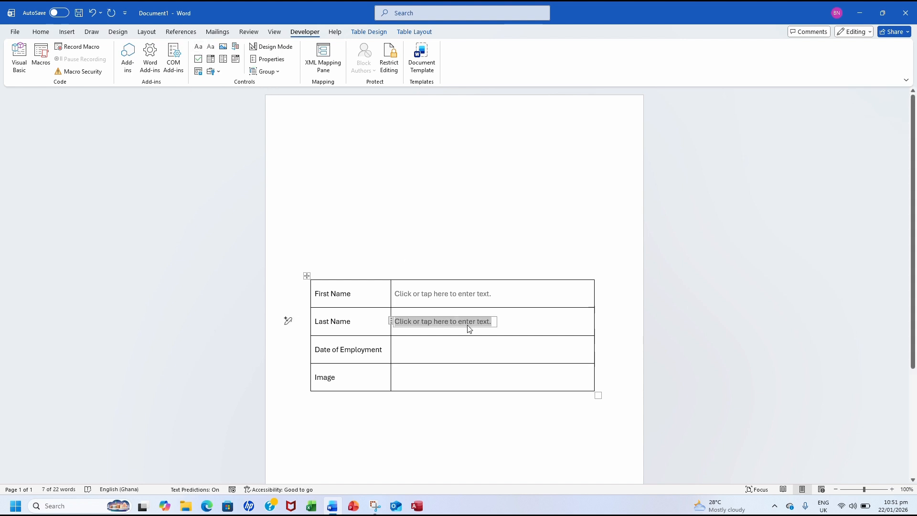
# Step: Type the person's full name into the First Name control and another full name into Last Name
pyautogui.click(461, 293)
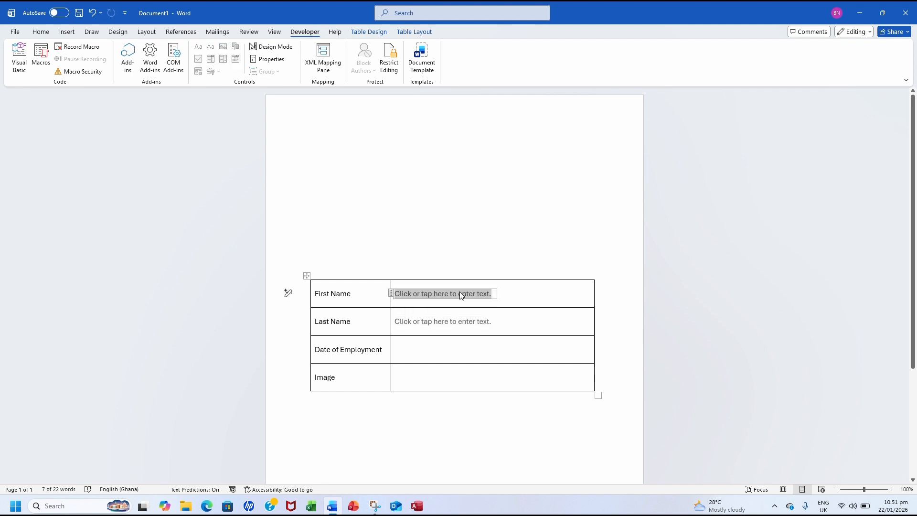
pyautogui.click(452, 321)
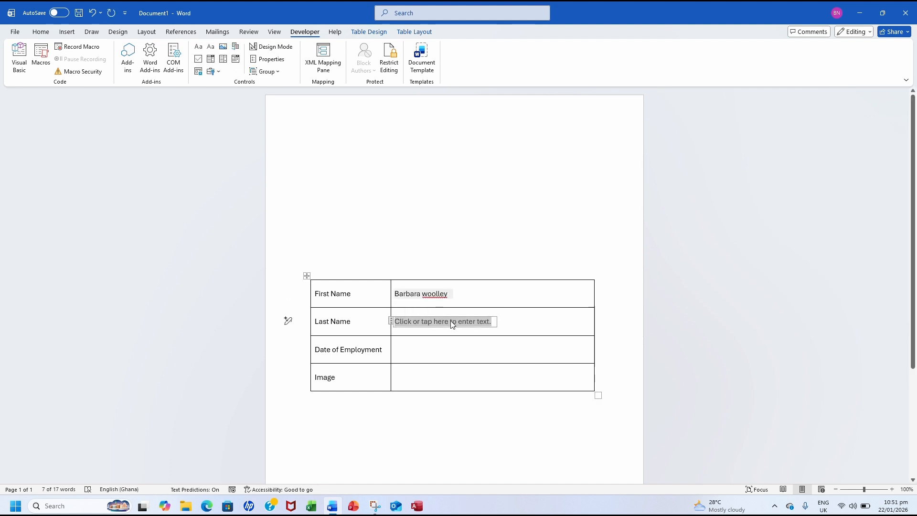
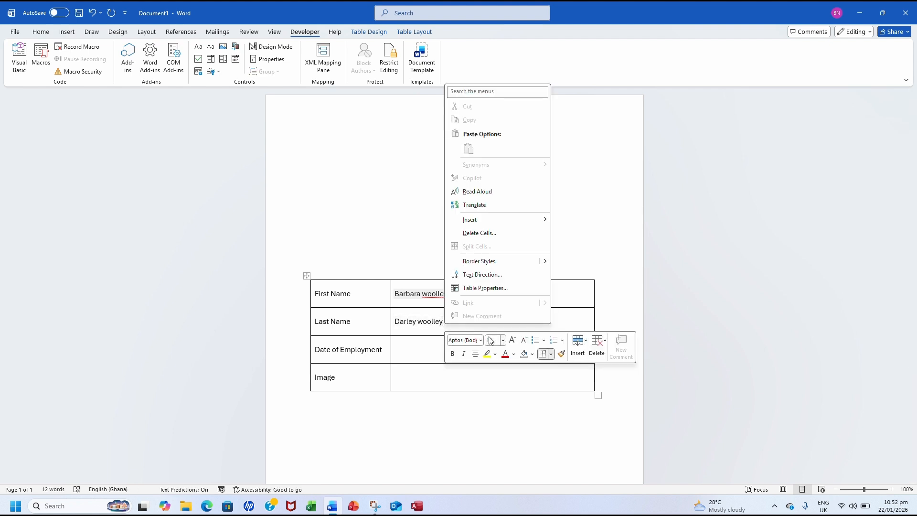
# Step: Colour the surname in the Last Name field green
pyautogui.click(514, 356)
pyautogui.click(515, 358)
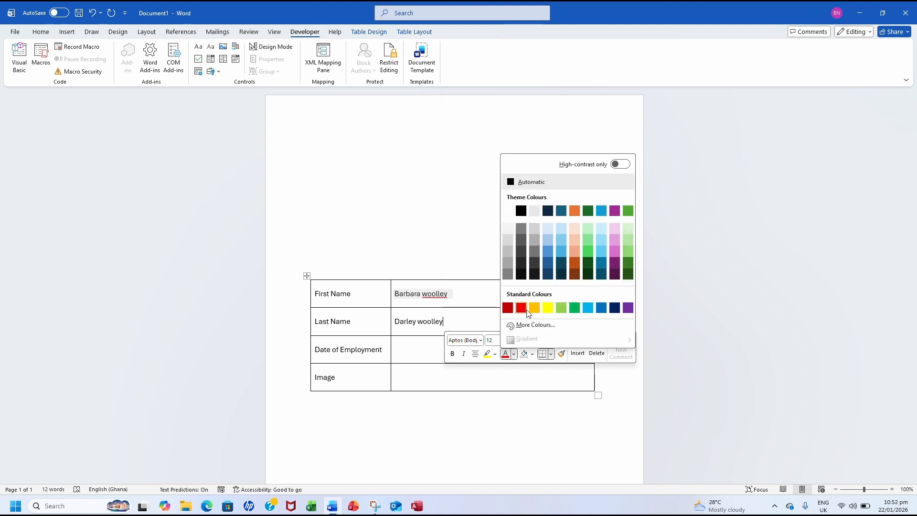
pyautogui.press('Escape')
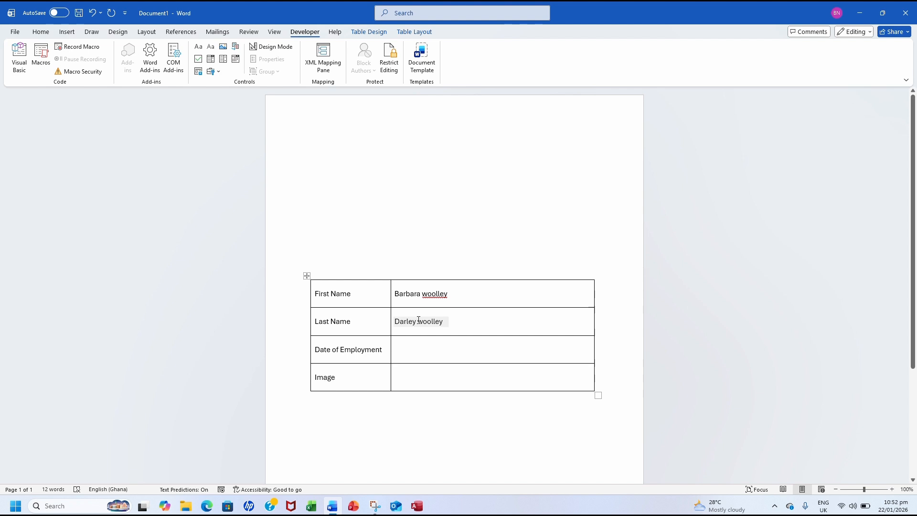
pyautogui.moveTo(419, 320); pyautogui.dragTo(447, 321)
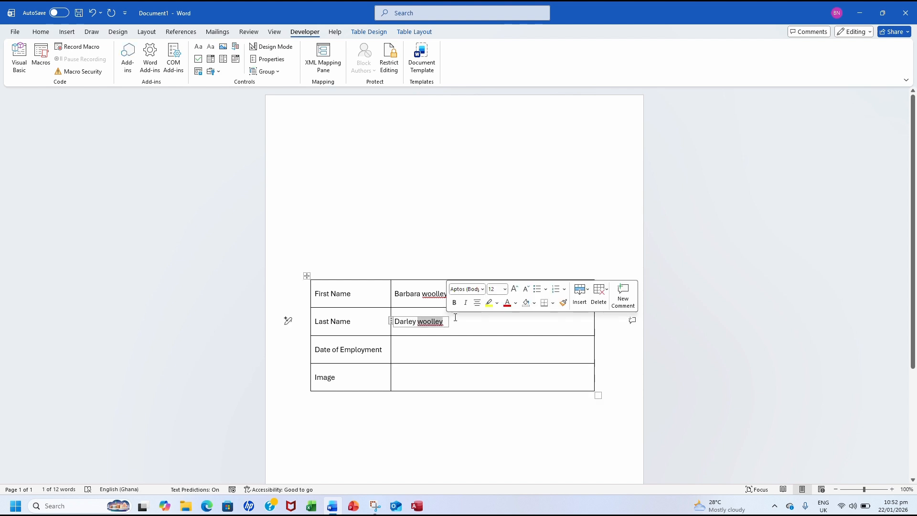
pyautogui.click(516, 302)
pyautogui.click(577, 257)
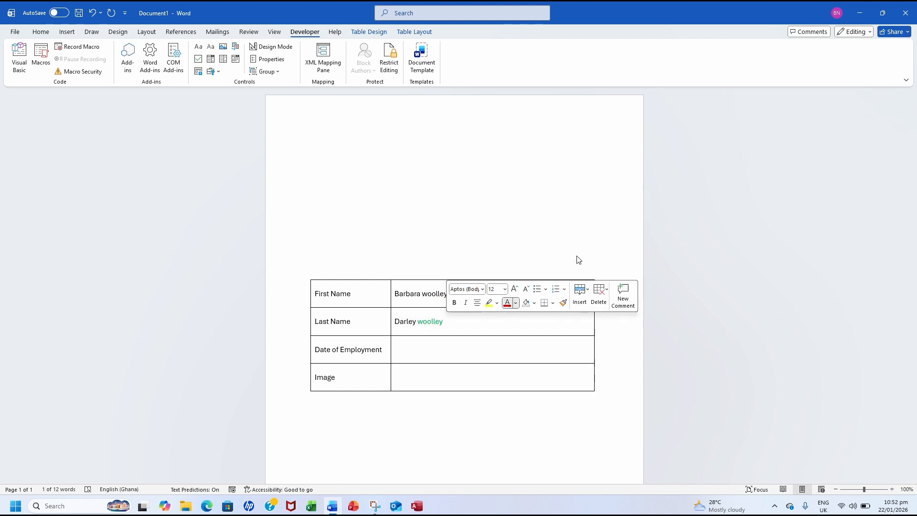
pyautogui.click(476, 319)
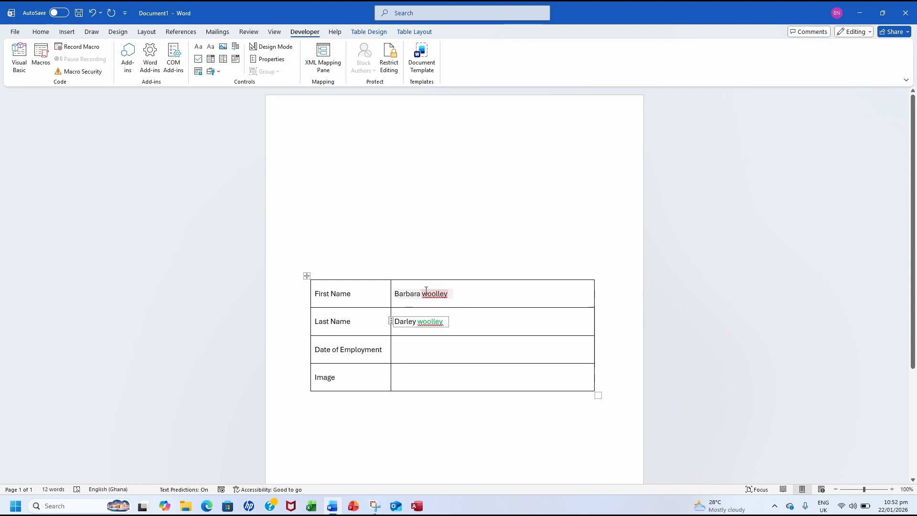
# Step: Give the surname in the First Name field a dark theme font colour
pyautogui.click(448, 295)
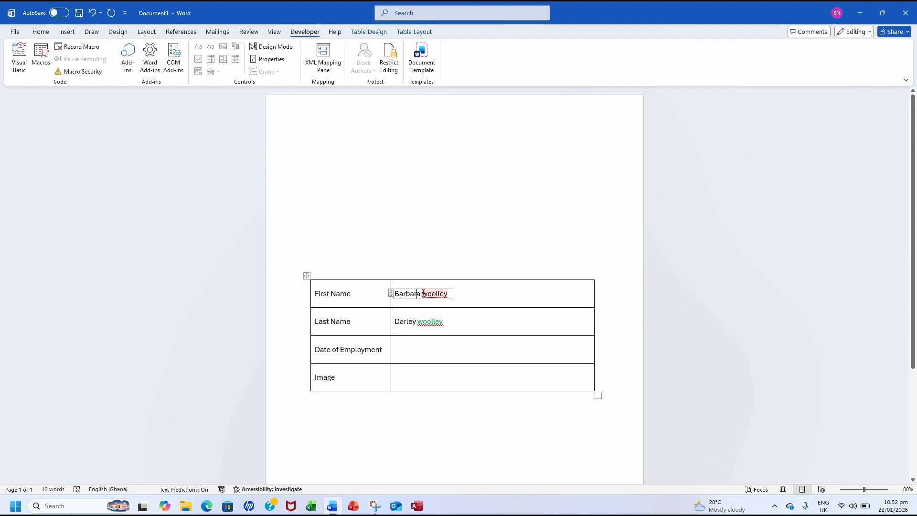
pyautogui.doubleClick(432, 294)
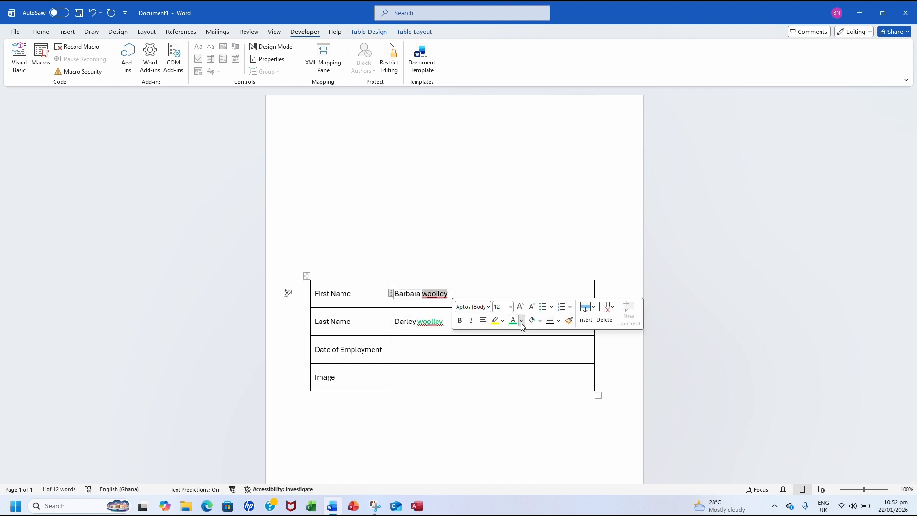
pyautogui.click(521, 321)
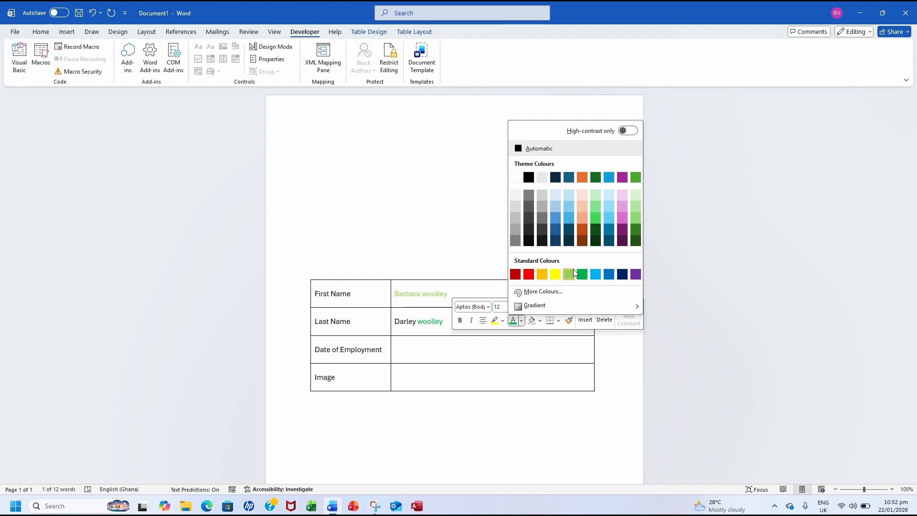
pyautogui.click(543, 230)
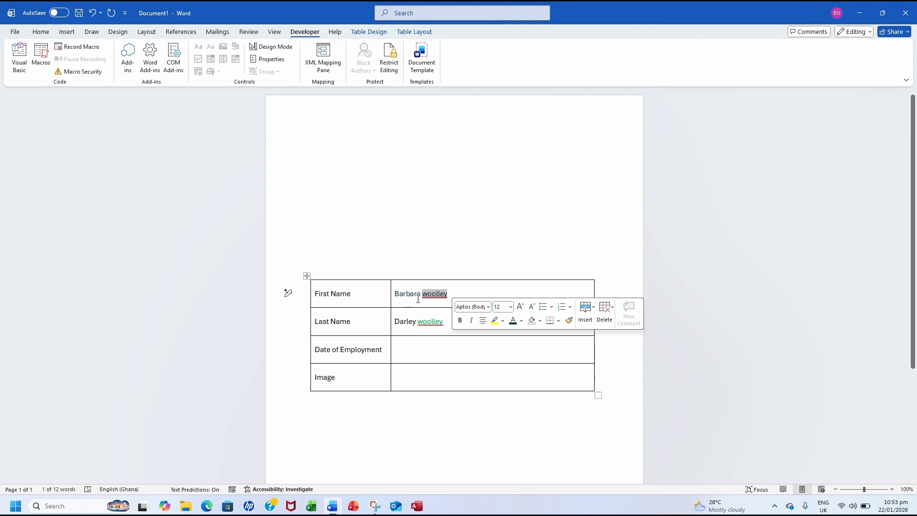
pyautogui.click(417, 340)
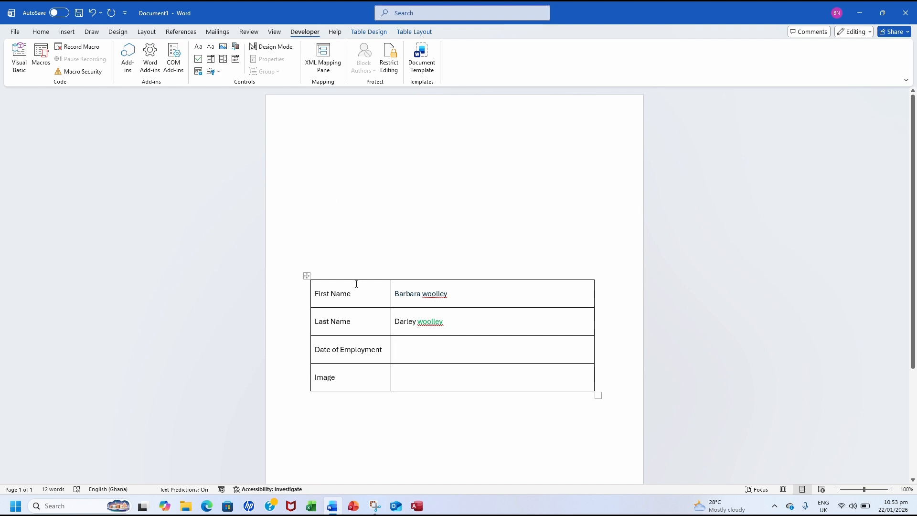
# Step: Insert a date picker in Date of Employment and set it to 08/01/2026
pyautogui.click(236, 59)
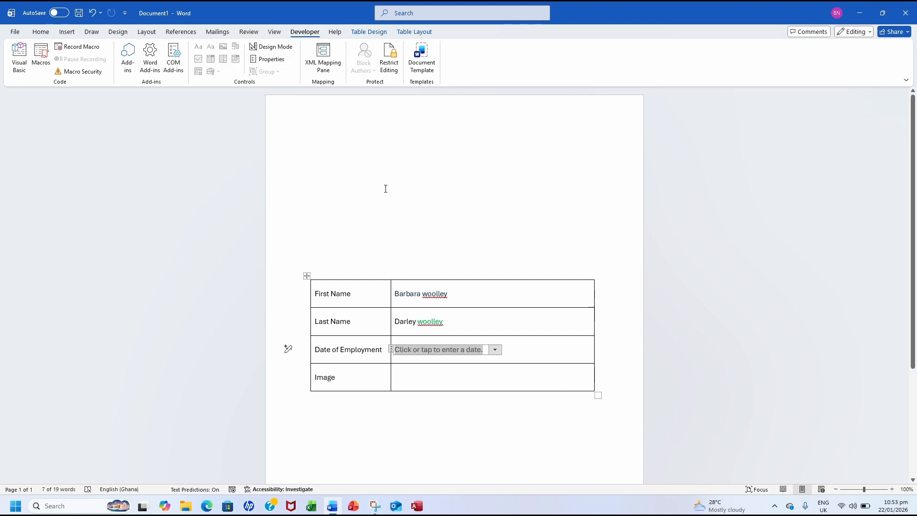
pyautogui.click(495, 351)
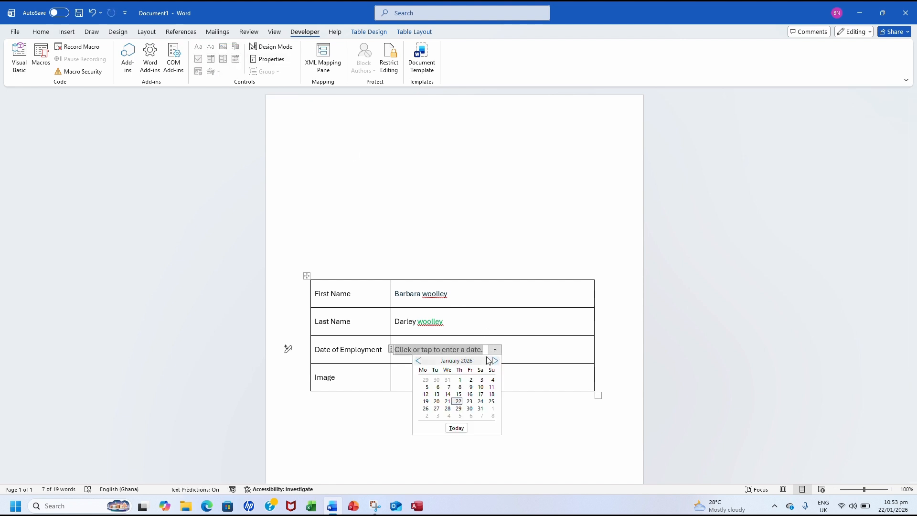
pyautogui.click(462, 387)
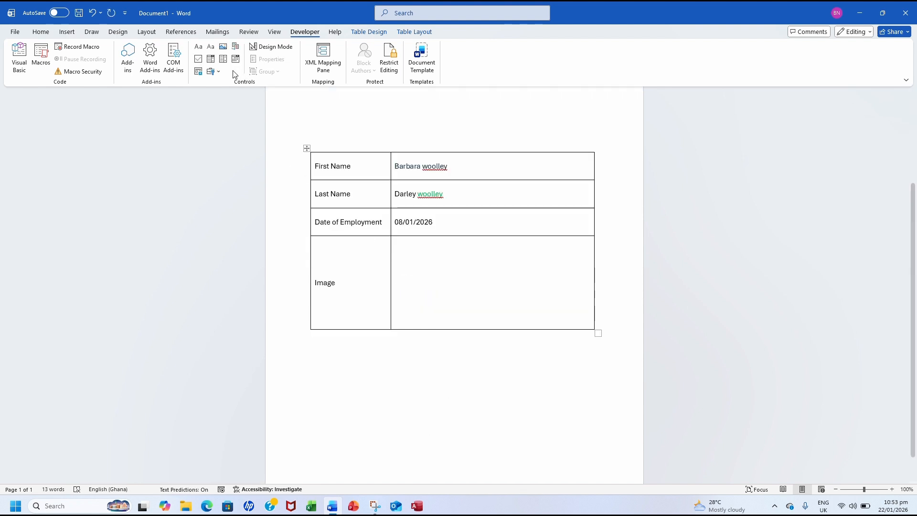
# Step: Add a picture content control to the Image cell and open the Restrict Editing pane
pyautogui.click(223, 47)
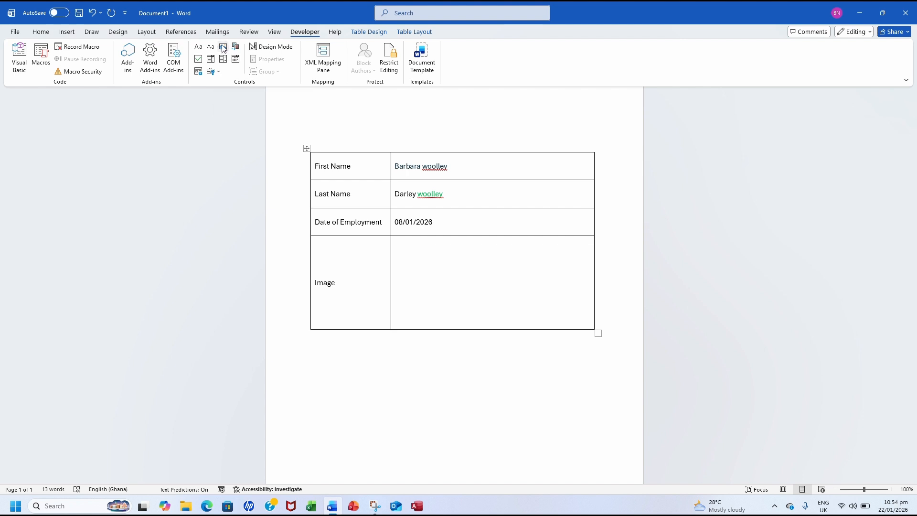
pyautogui.click(521, 331)
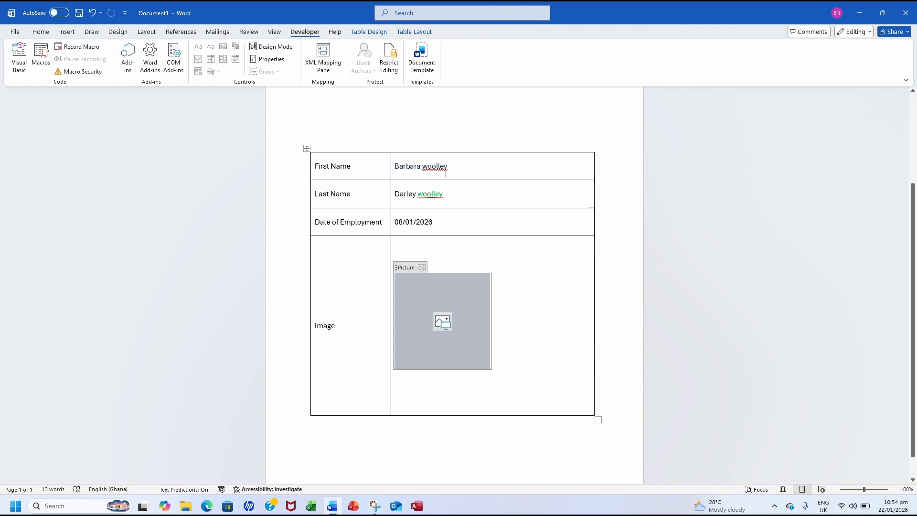
pyautogui.click(389, 58)
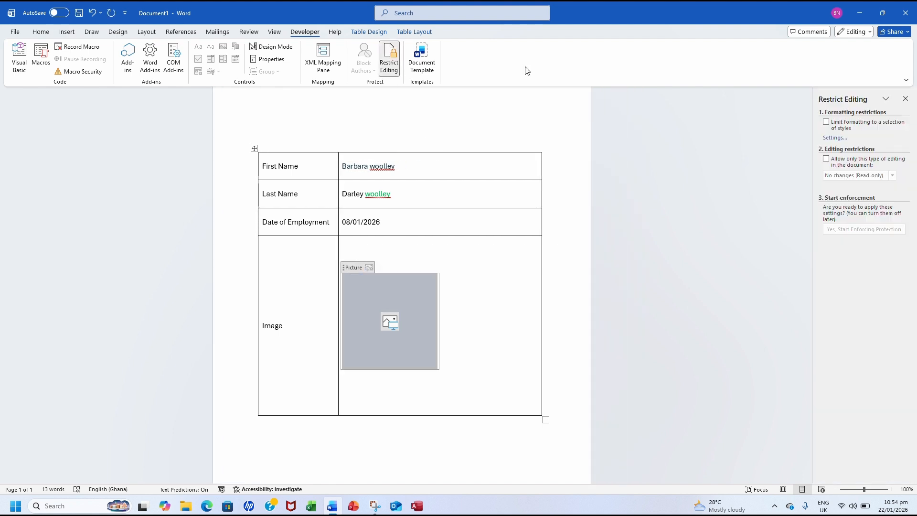
# Step: Allow only 'Filling in forms' editing in the Restrict Editing pane, then deselect the picture placeholder
pyautogui.click(827, 159)
pyautogui.click(829, 161)
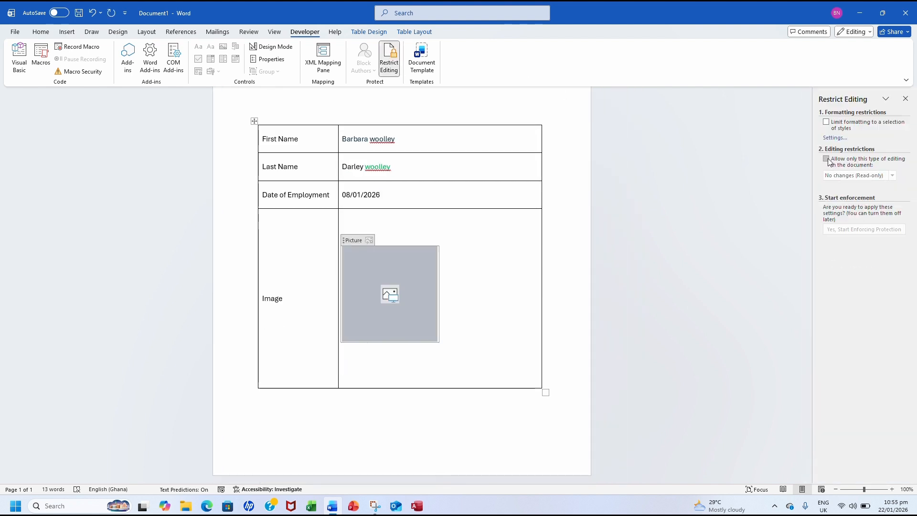
pyautogui.click(828, 161)
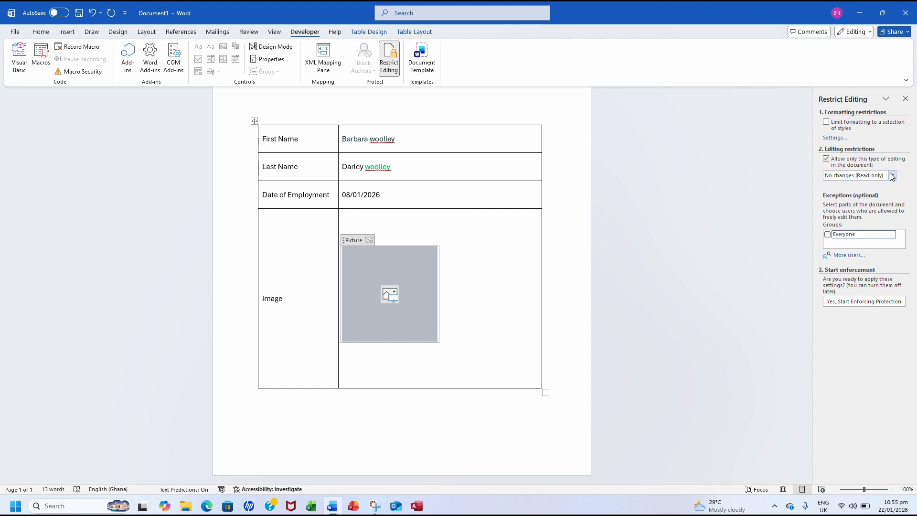
pyautogui.click(892, 176)
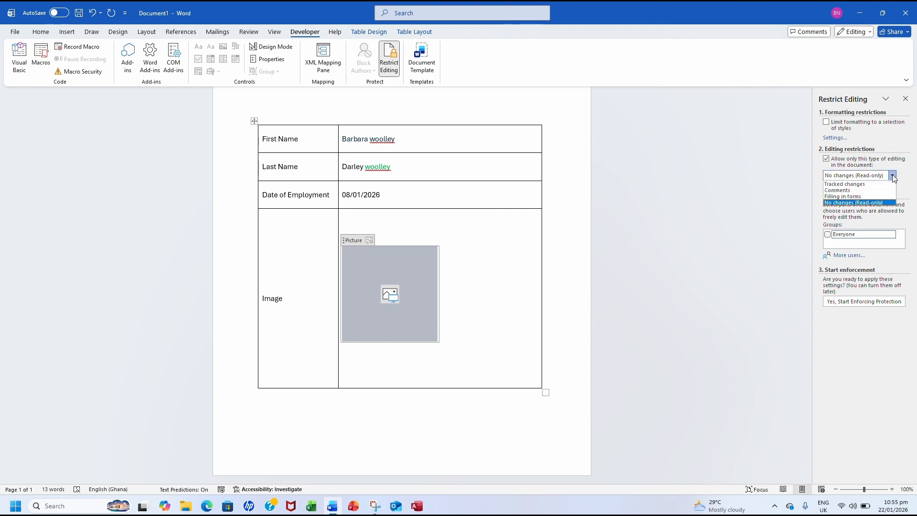
pyautogui.click(862, 197)
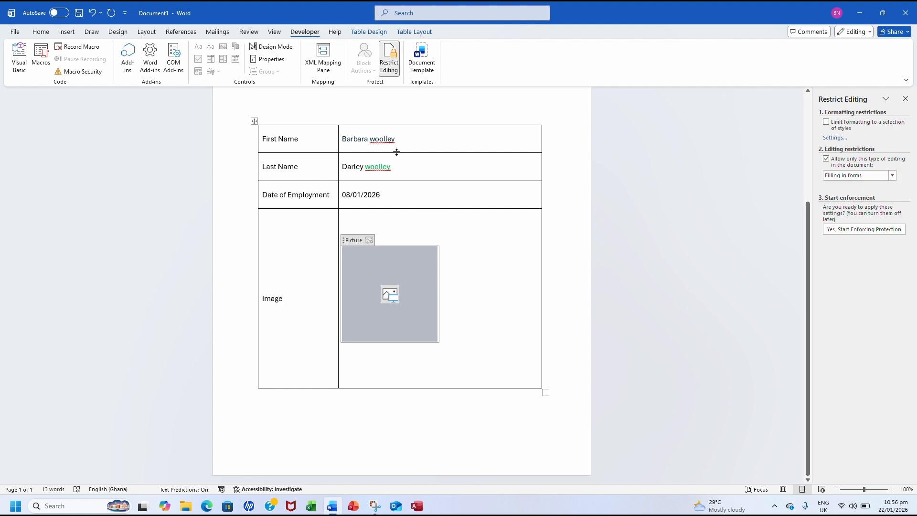
pyautogui.click(317, 143)
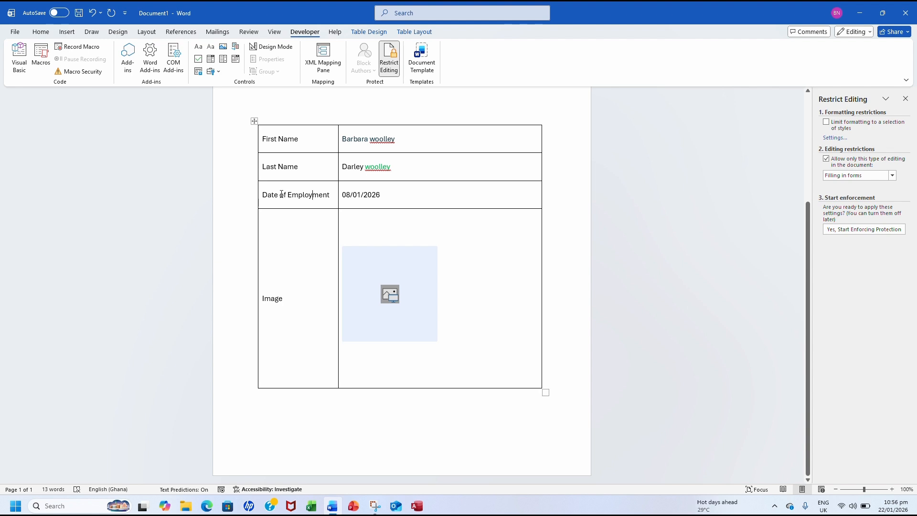
pyautogui.click(390, 139)
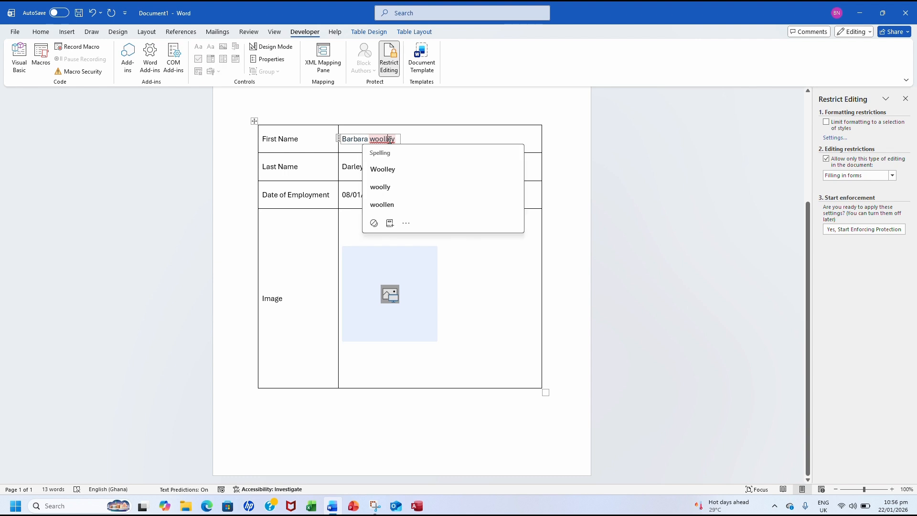